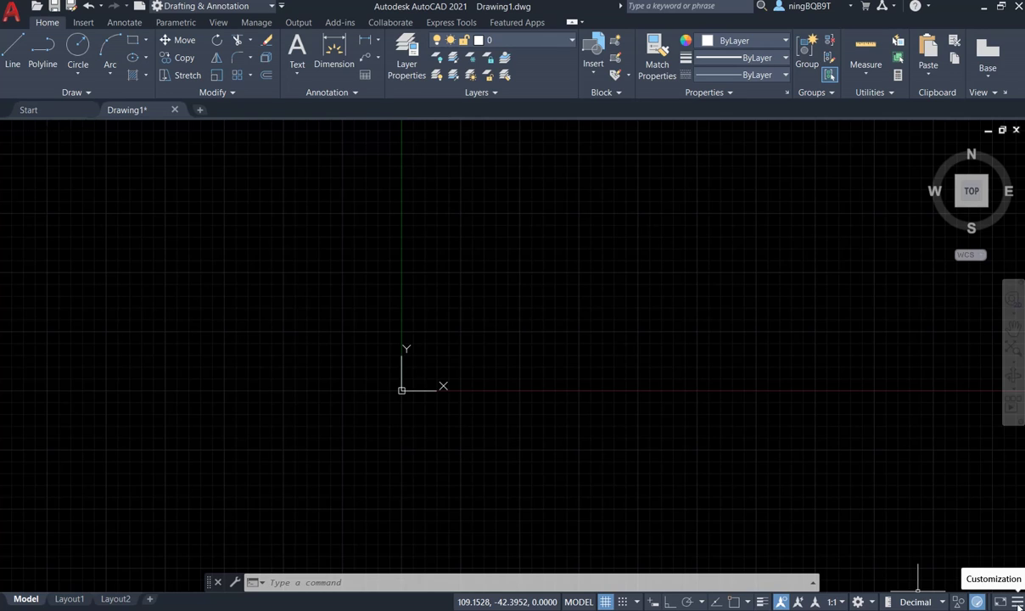
- In Grid Settings, turn off Display grid beyond Limits so the grid stays inside the limits
{"action": "left_click", "coordinate": [1018, 602]}
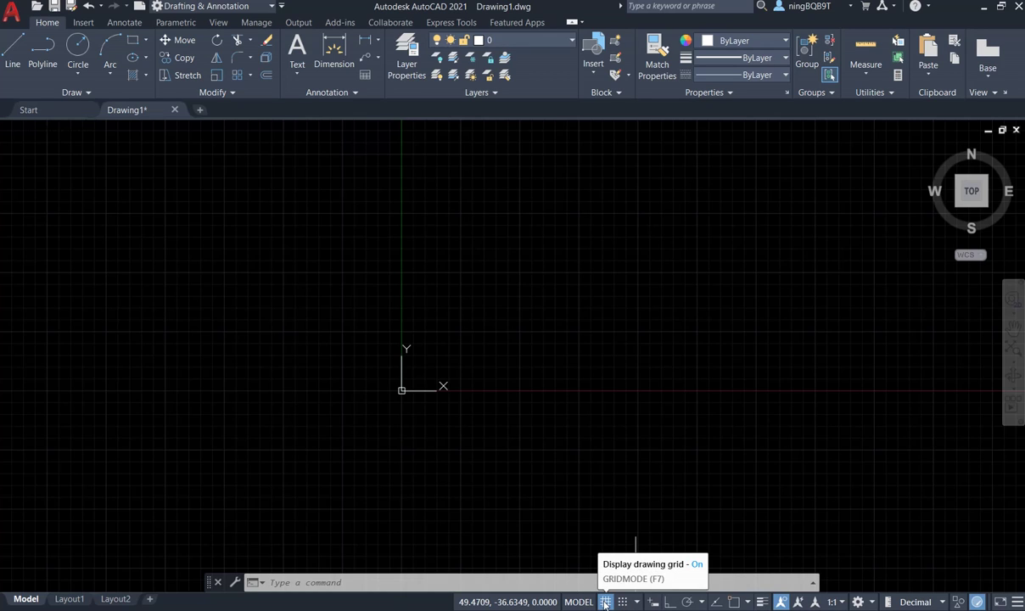
{"action": "right_click", "coordinate": [605, 602]}
{"action": "left_click", "coordinate": [627, 581]}
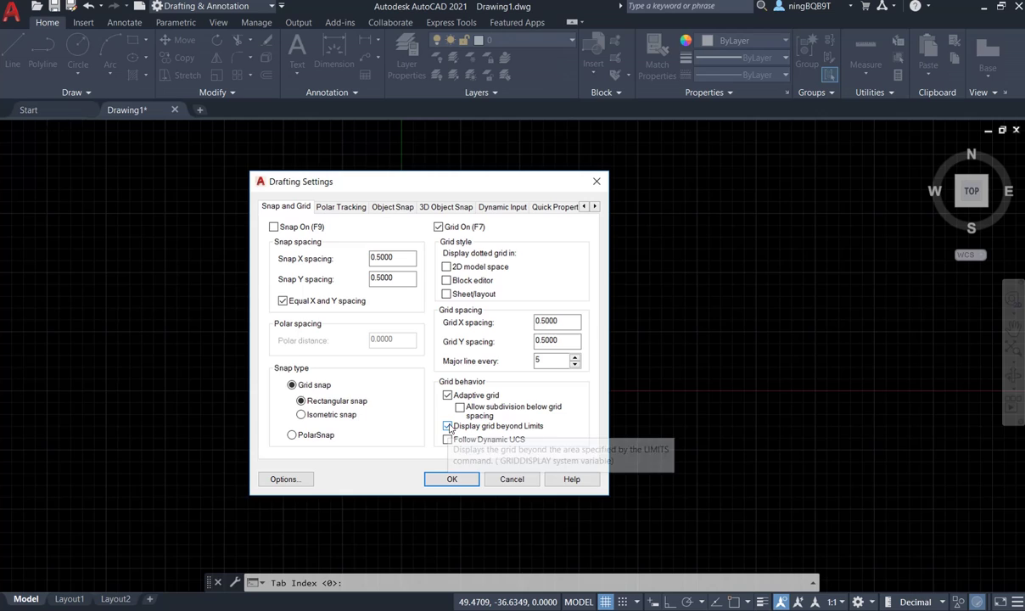
{"action": "left_click", "coordinate": [448, 426]}
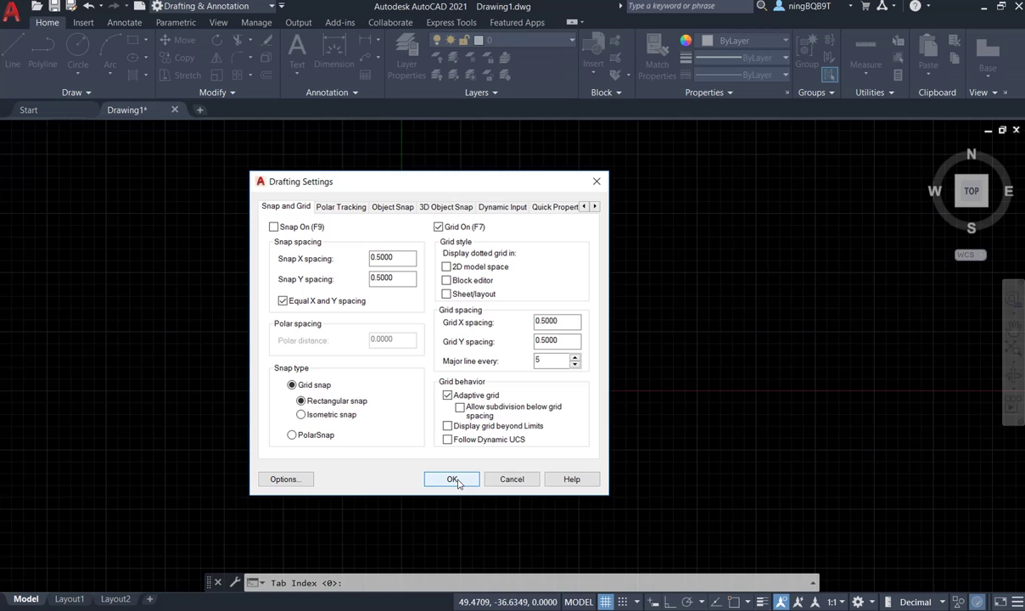
{"action": "left_click", "coordinate": [454, 480]}
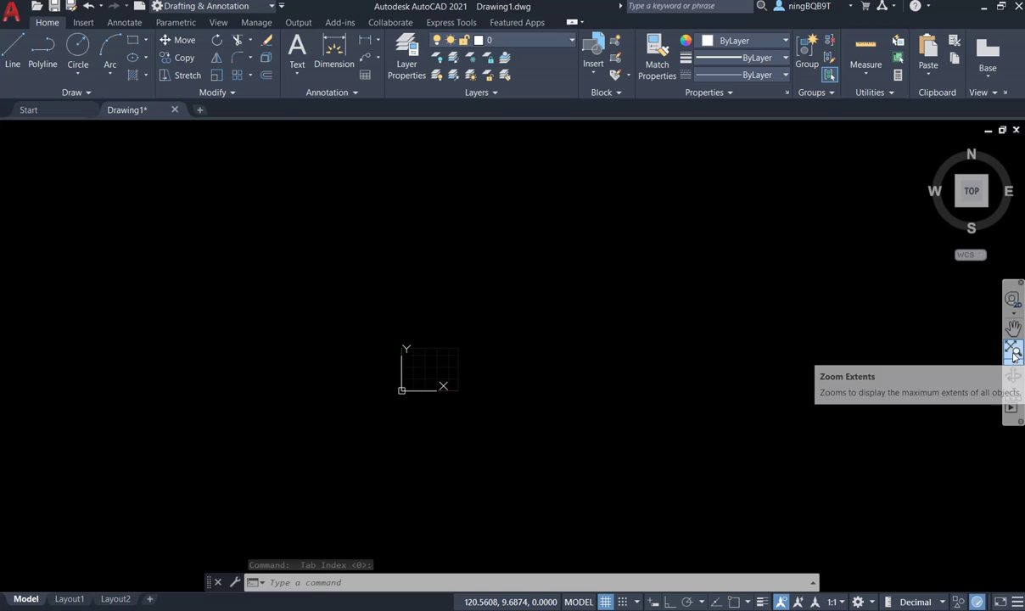
- Zoom the view to the grid limits and start the LINE command with L
{"action": "left_click", "coordinate": [1014, 355]}
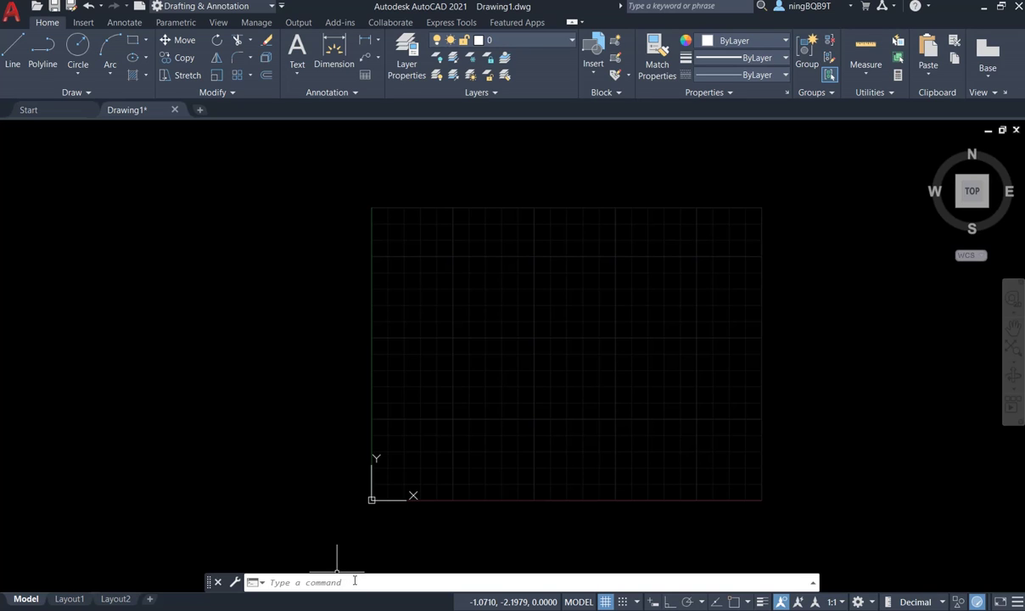
{"action": "type", "text": "L"}
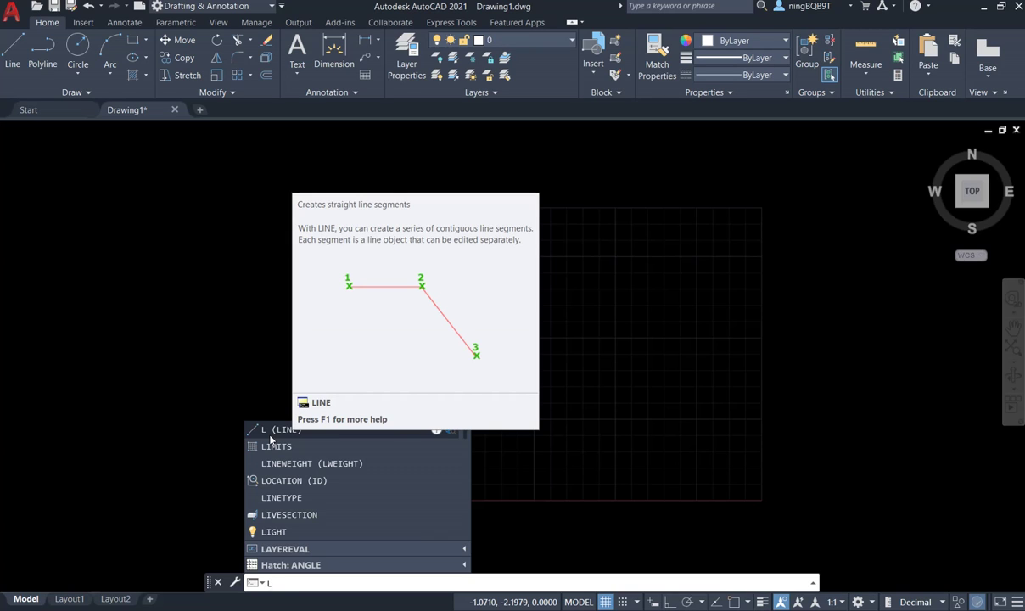
{"action": "key", "text": "Down"}
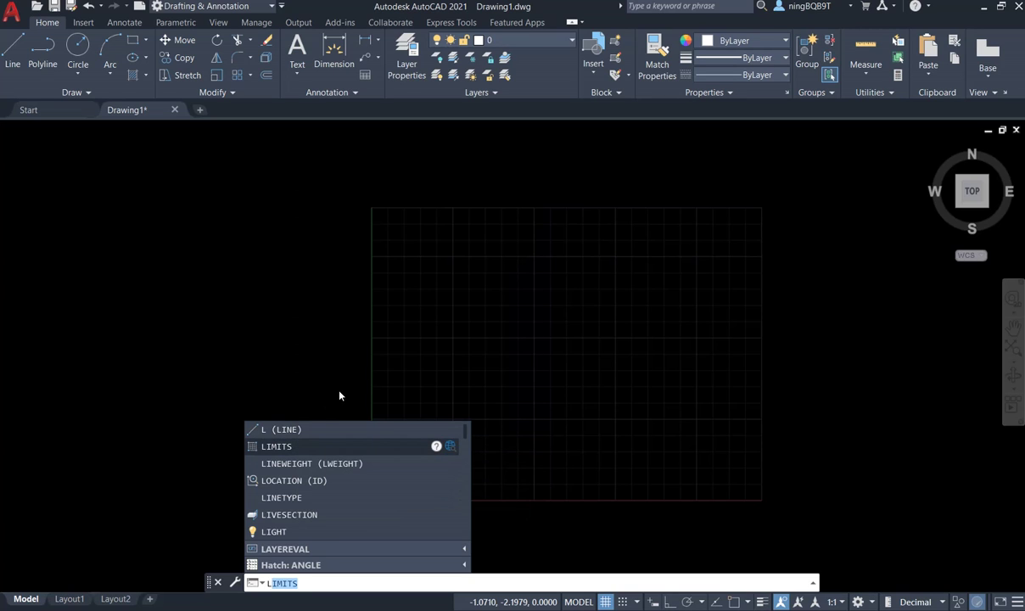
{"action": "key", "text": "Up"}
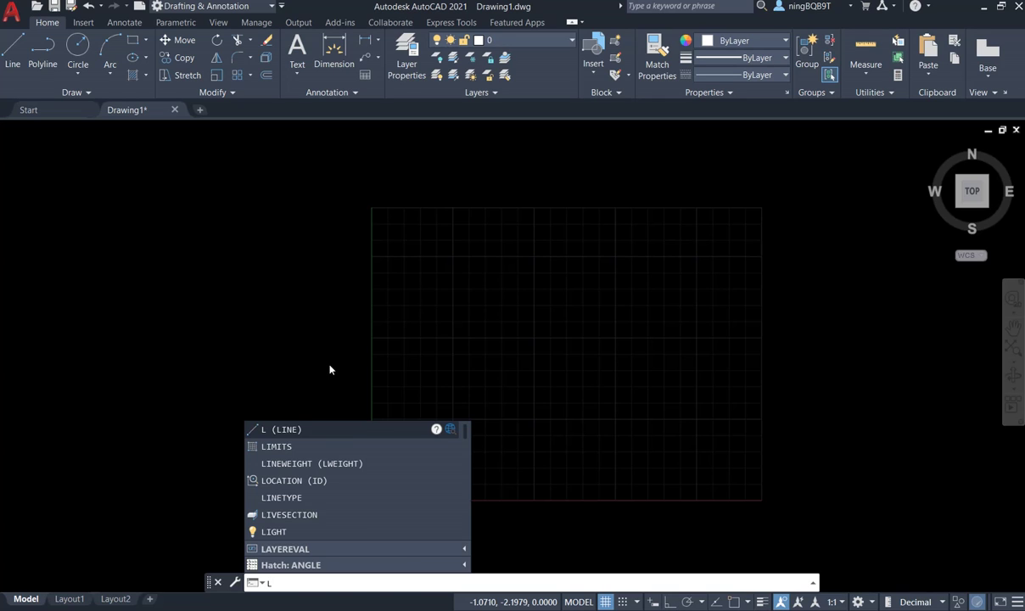
{"action": "key", "text": "Return"}
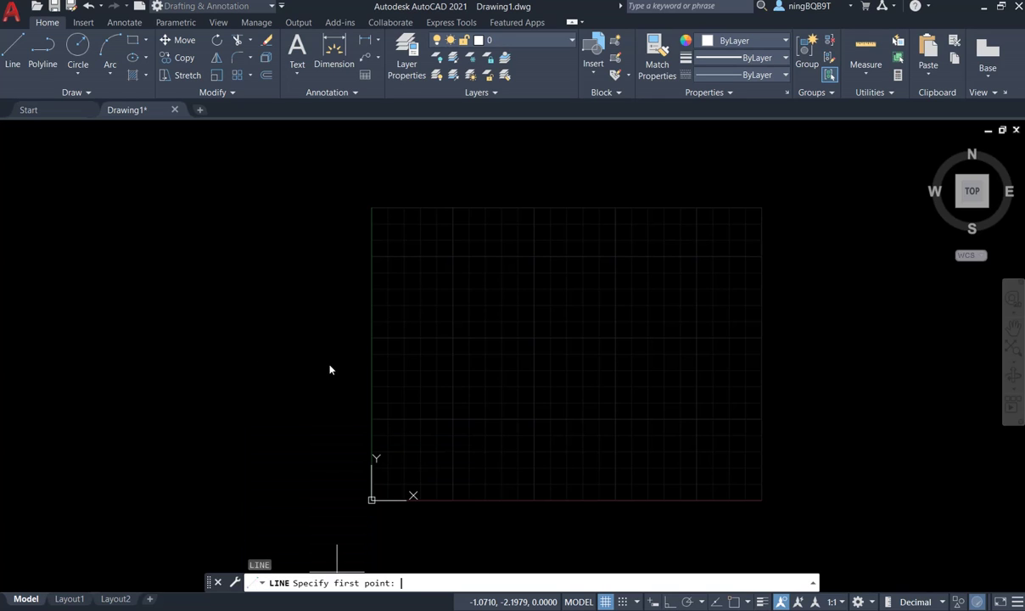
- With Snap on, draw lines from 2.5,2.5 to 10,2.5, straight up, and back to the start
{"action": "left_click", "coordinate": [623, 603]}
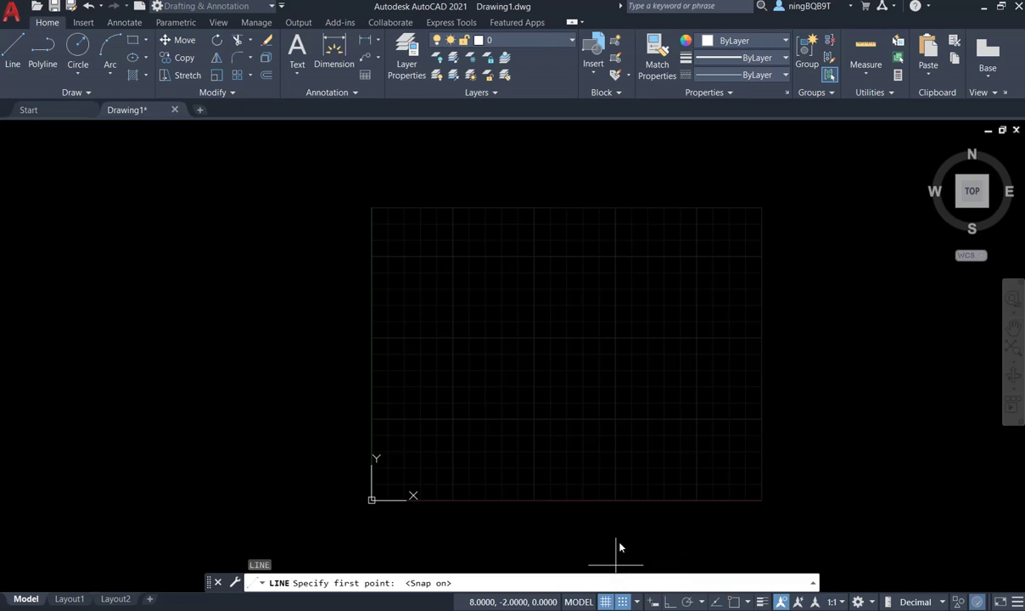
{"action": "left_click", "coordinate": [458, 422]}
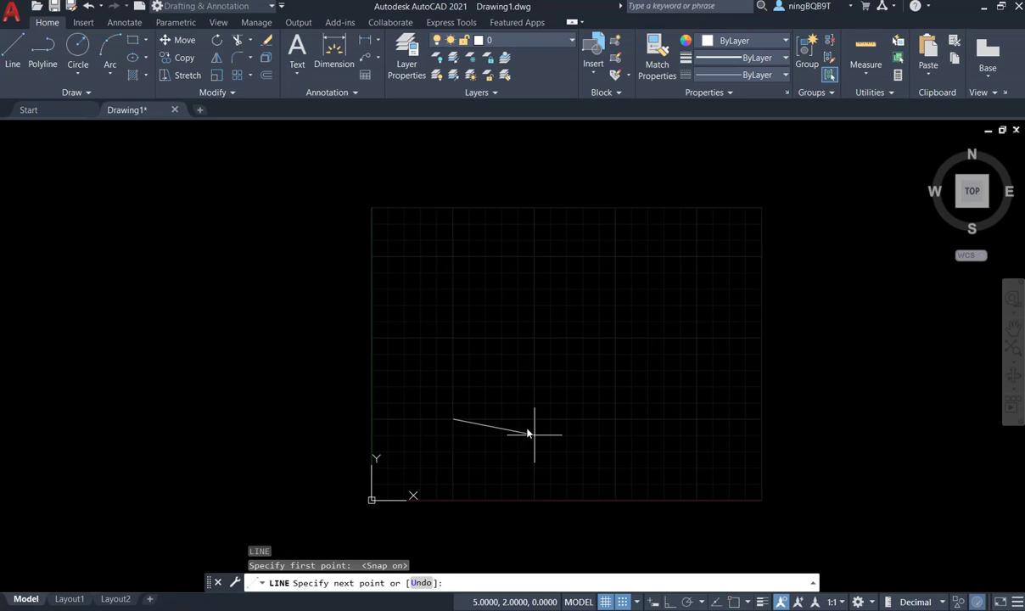
{"action": "left_click", "coordinate": [696, 418]}
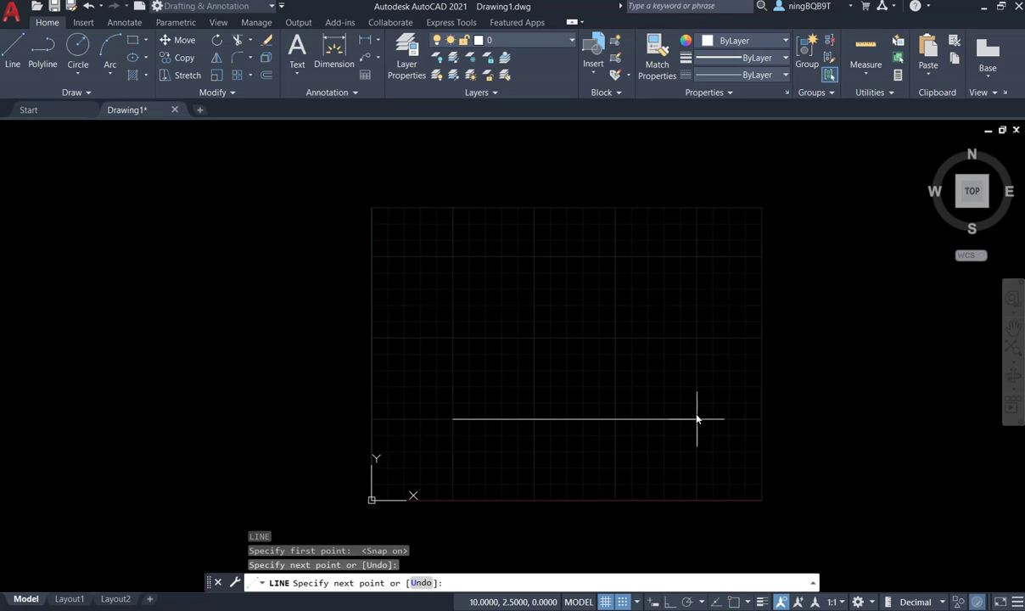
{"action": "left_click", "coordinate": [697, 256]}
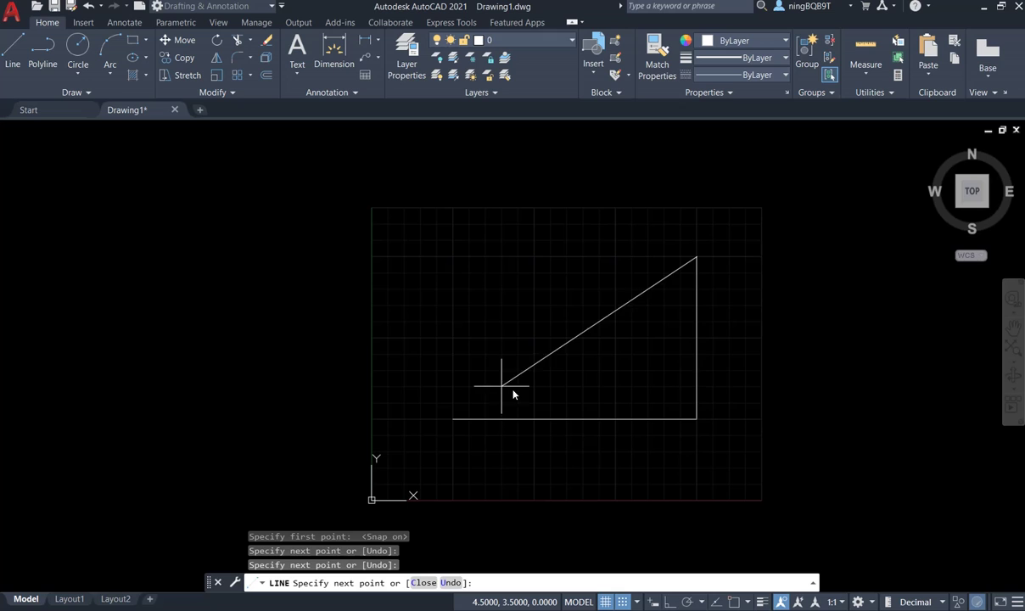
{"action": "left_click", "coordinate": [455, 419]}
{"action": "right_click", "coordinate": [456, 419]}
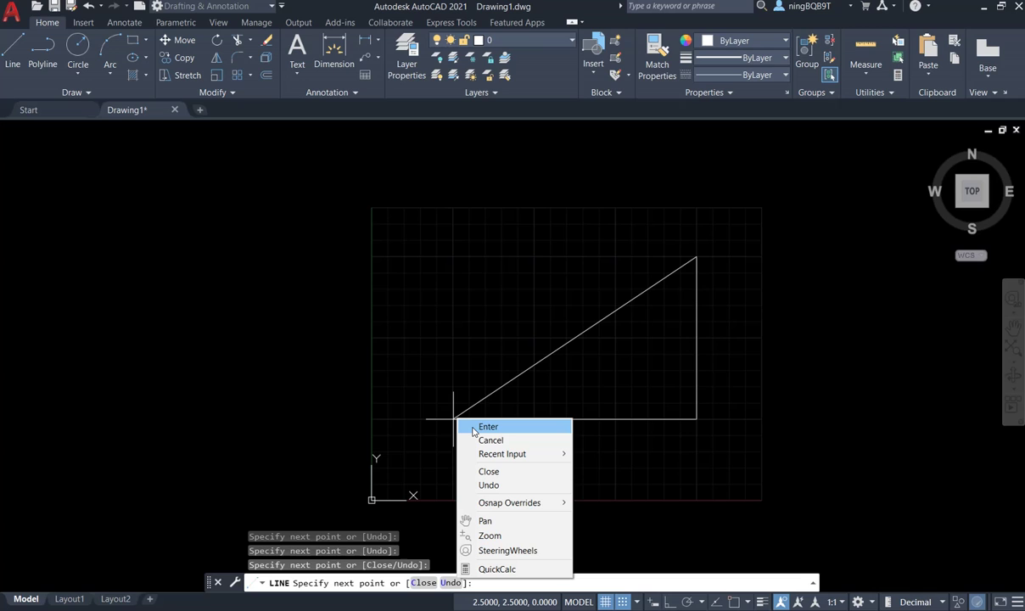
{"action": "left_click", "coordinate": [473, 432]}
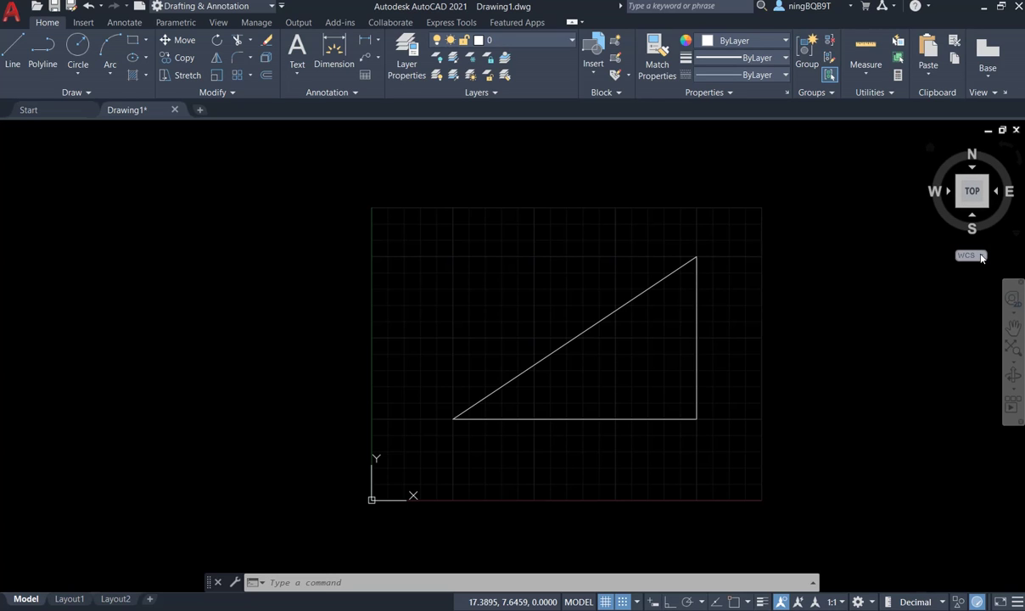
- Define a 3-point UCS with its origin at the triangle's left corner and X along the hypotenuse
{"action": "left_click", "coordinate": [980, 256]}
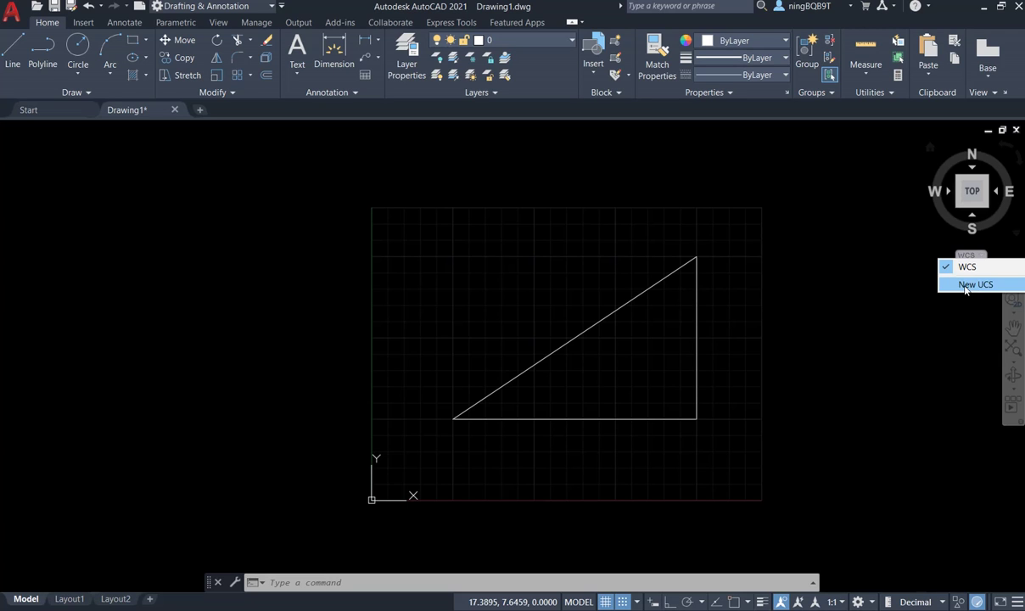
{"action": "left_click", "coordinate": [967, 285]}
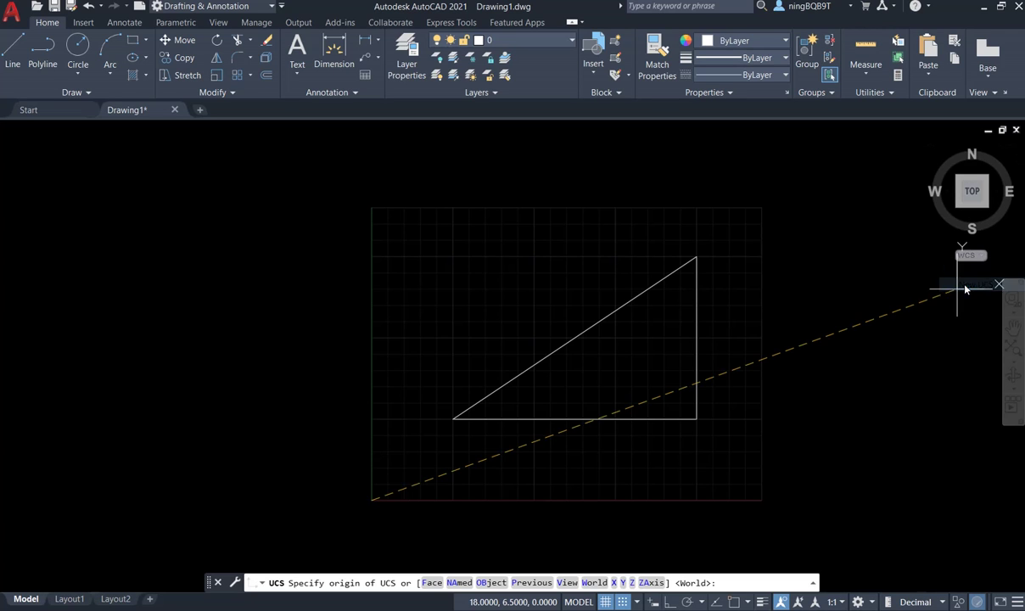
{"action": "left_click", "coordinate": [455, 419]}
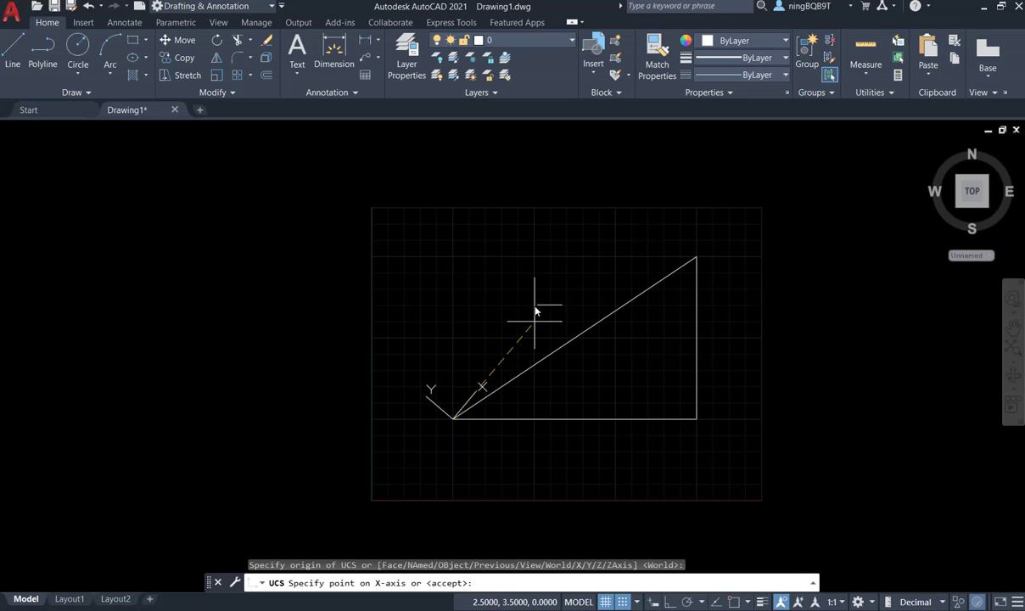
{"action": "left_click", "coordinate": [699, 258]}
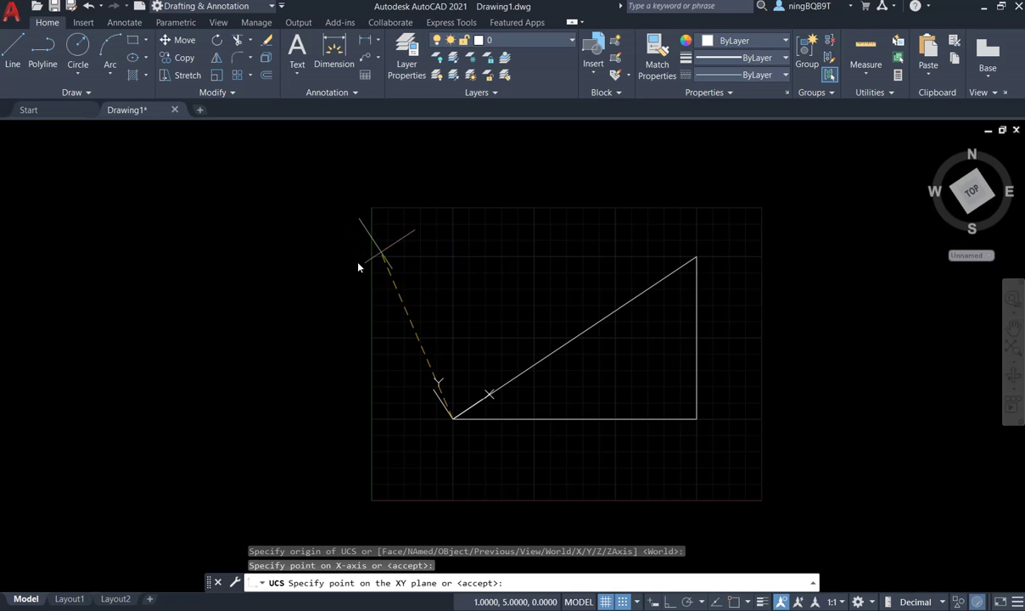
{"action": "left_click", "coordinate": [480, 277]}
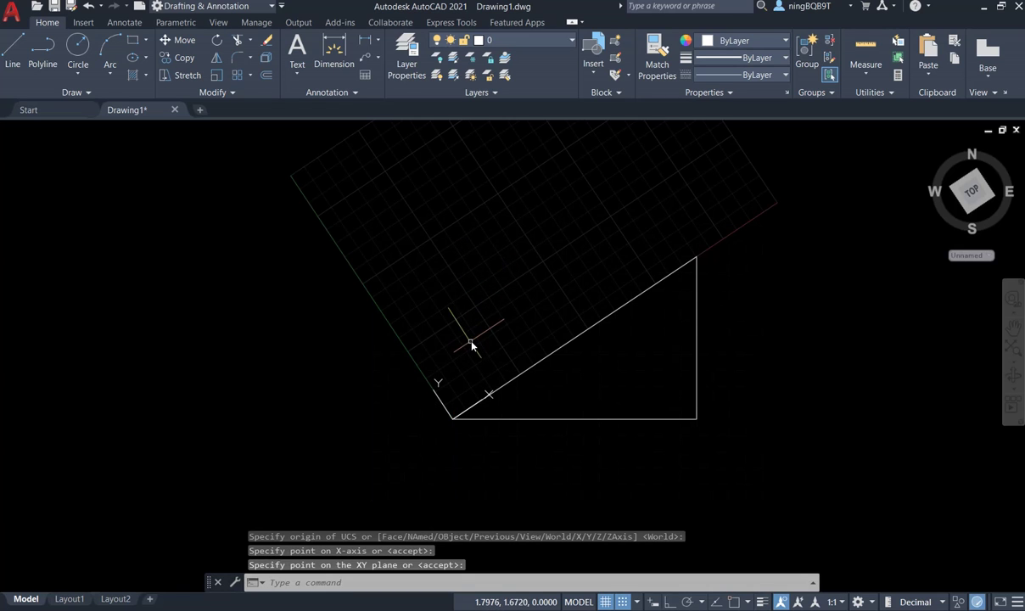
{"action": "mouse_move", "coordinate": [956, 197]}
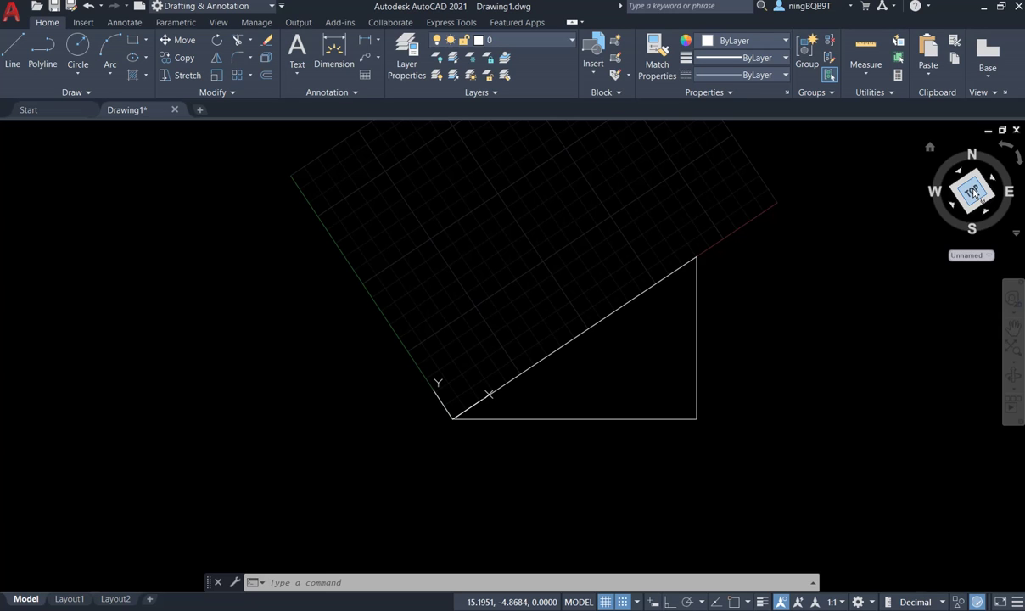
- Switch to the Top view of the rotated UCS and draw a four-point rectangle standing on the hypotenuse
{"action": "left_click", "coordinate": [974, 192]}
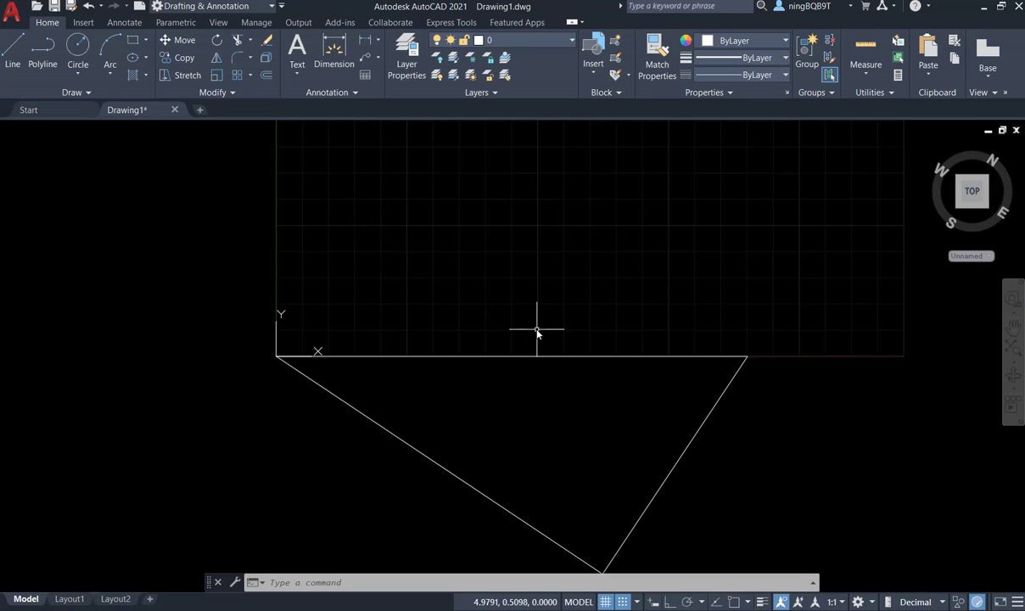
{"action": "type", "text": "l"}
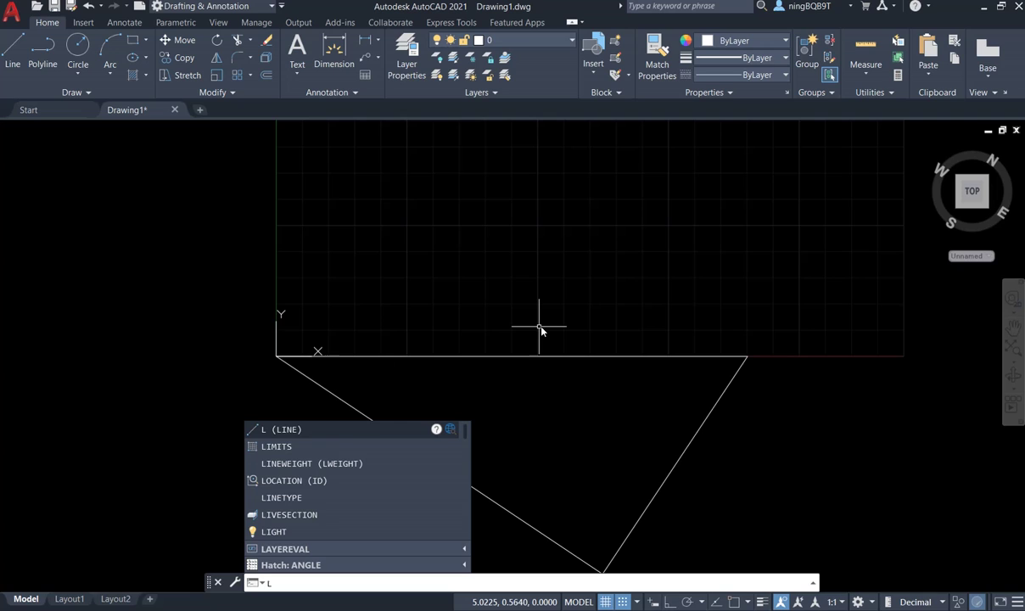
{"action": "key", "text": "Return"}
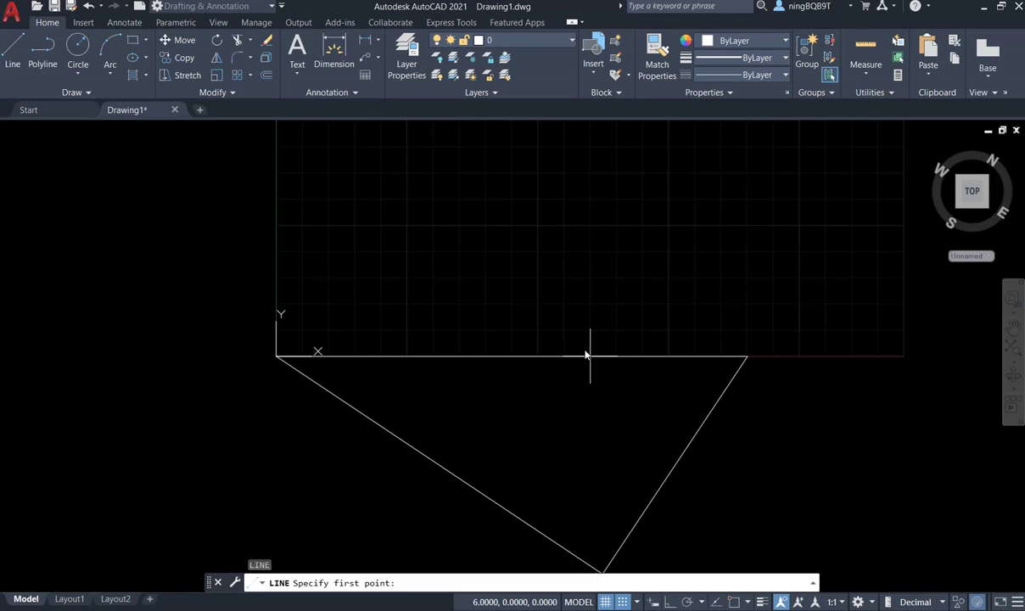
{"action": "left_click", "coordinate": [590, 356]}
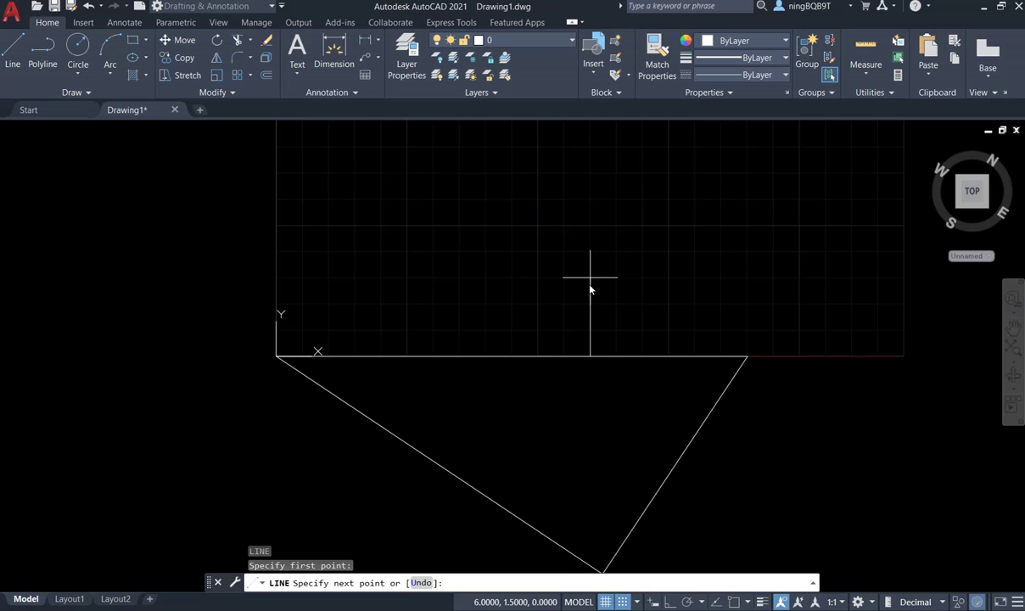
{"action": "left_click", "coordinate": [590, 226]}
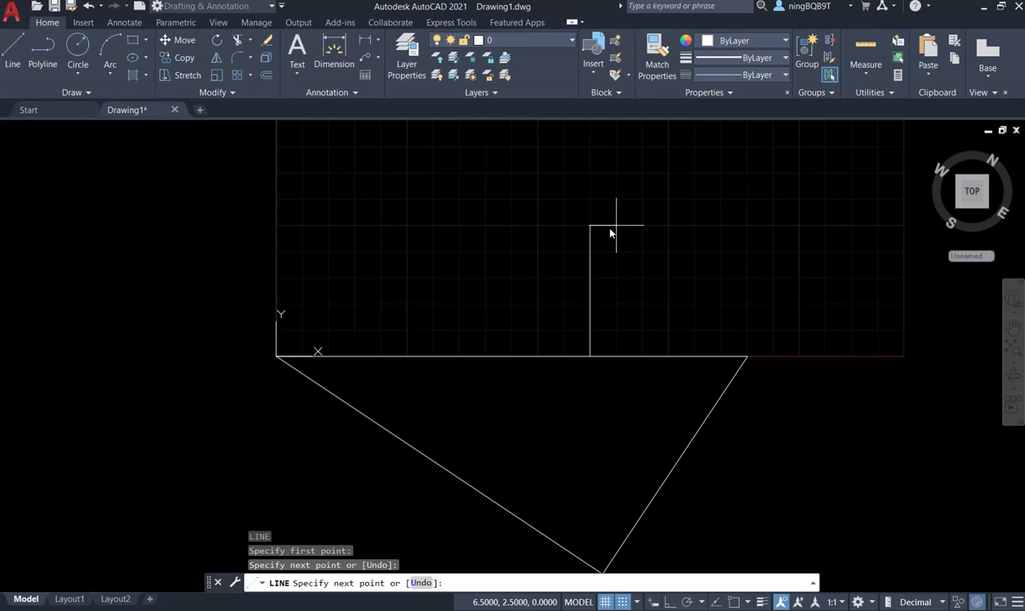
{"action": "left_click", "coordinate": [668, 226]}
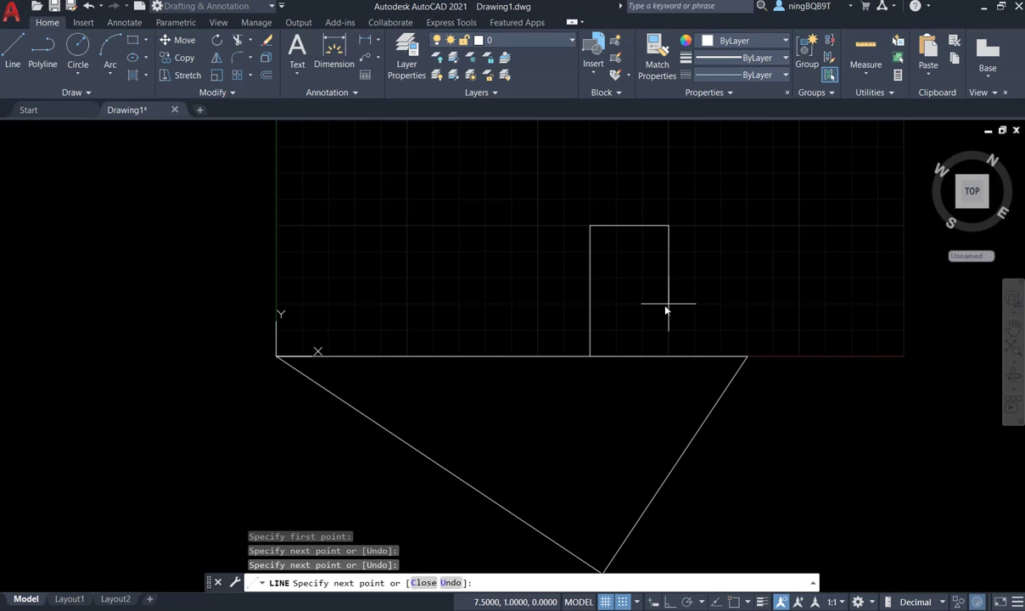
{"action": "left_click", "coordinate": [668, 355]}
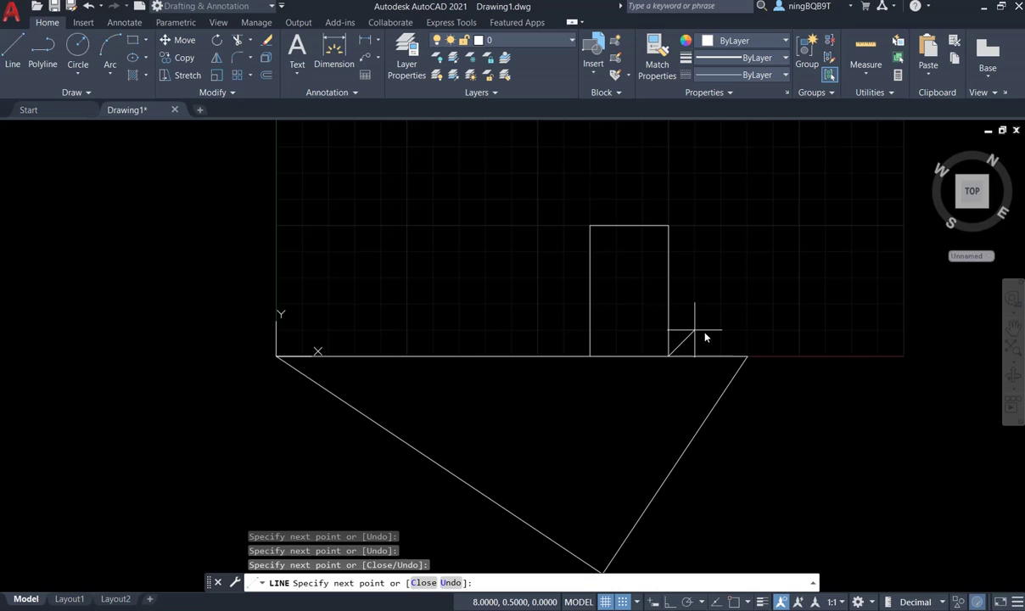
{"action": "right_click", "coordinate": [706, 338]}
{"action": "left_click", "coordinate": [724, 340]}
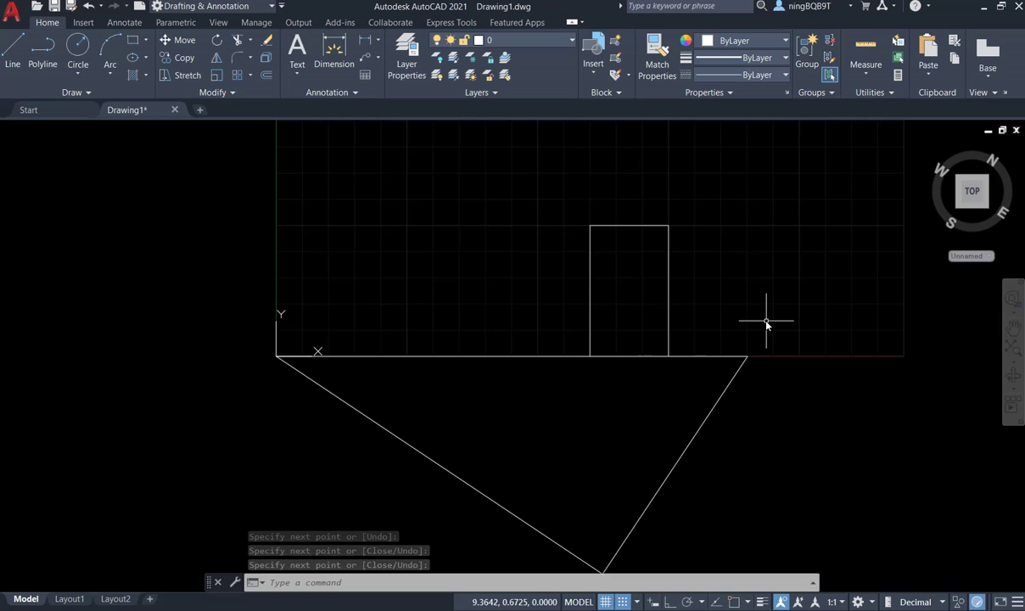
- Switch the UCS back to WCS, restore the Top view, and zoom out
{"action": "left_click", "coordinate": [984, 262]}
{"action": "left_click", "coordinate": [1018, 254]}
{"action": "left_click", "coordinate": [998, 253]}
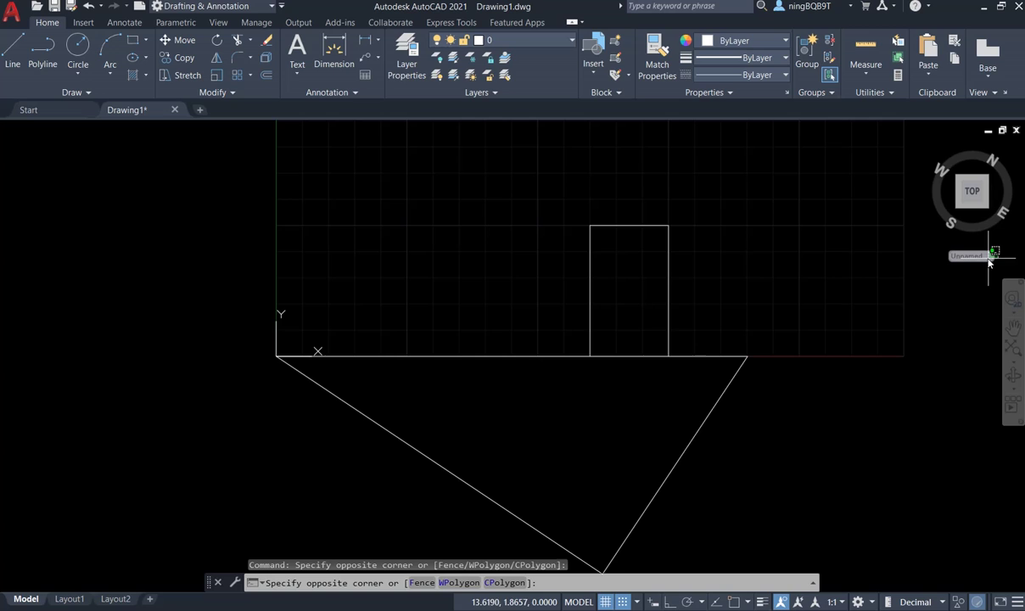
{"action": "left_click", "coordinate": [961, 287]}
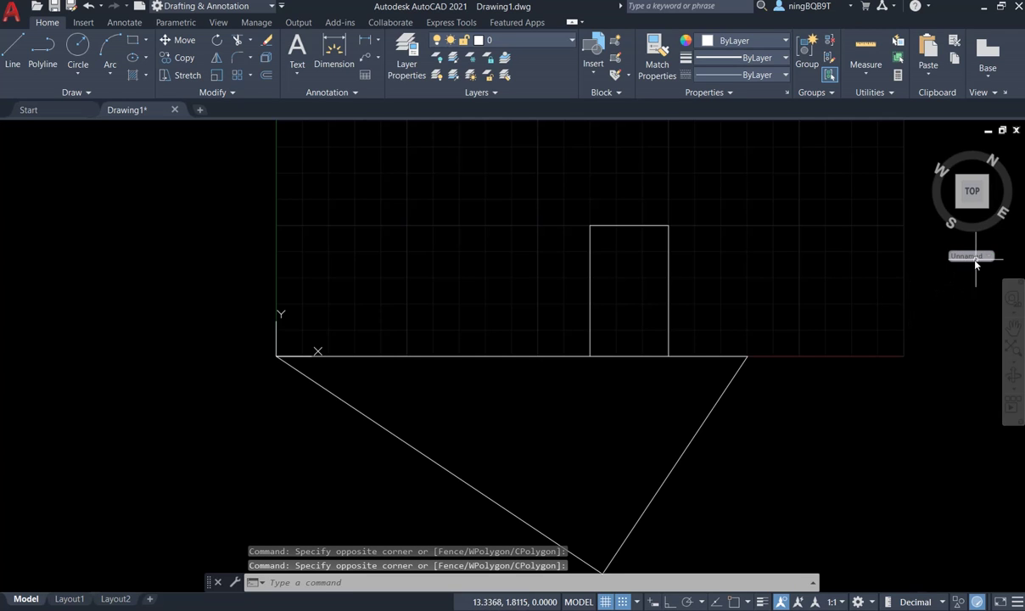
{"action": "key", "text": "Escape"}
{"action": "left_click", "coordinate": [982, 259]}
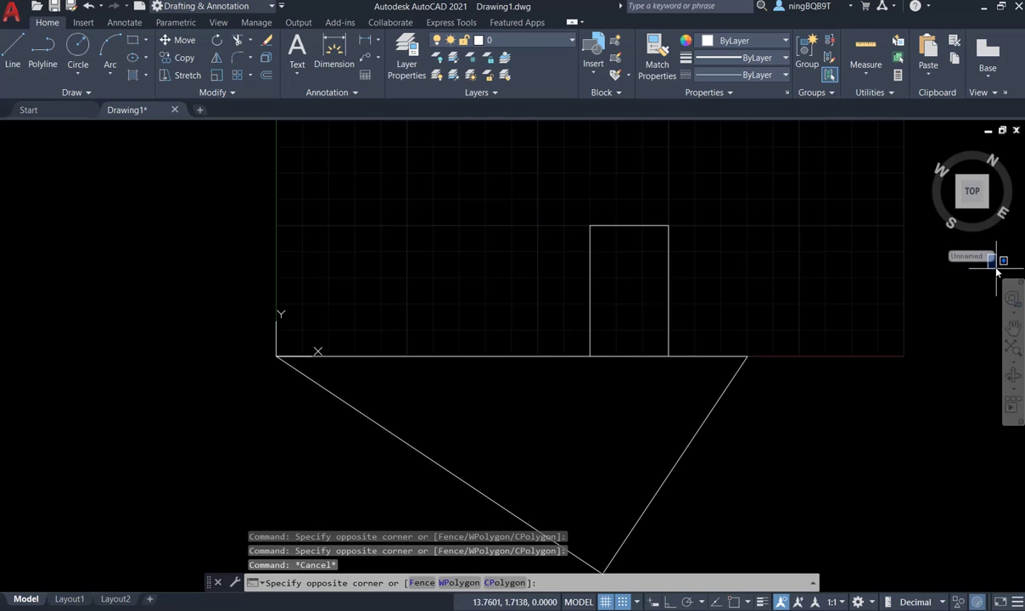
{"action": "left_click", "coordinate": [974, 280]}
{"action": "left_click", "coordinate": [981, 265]}
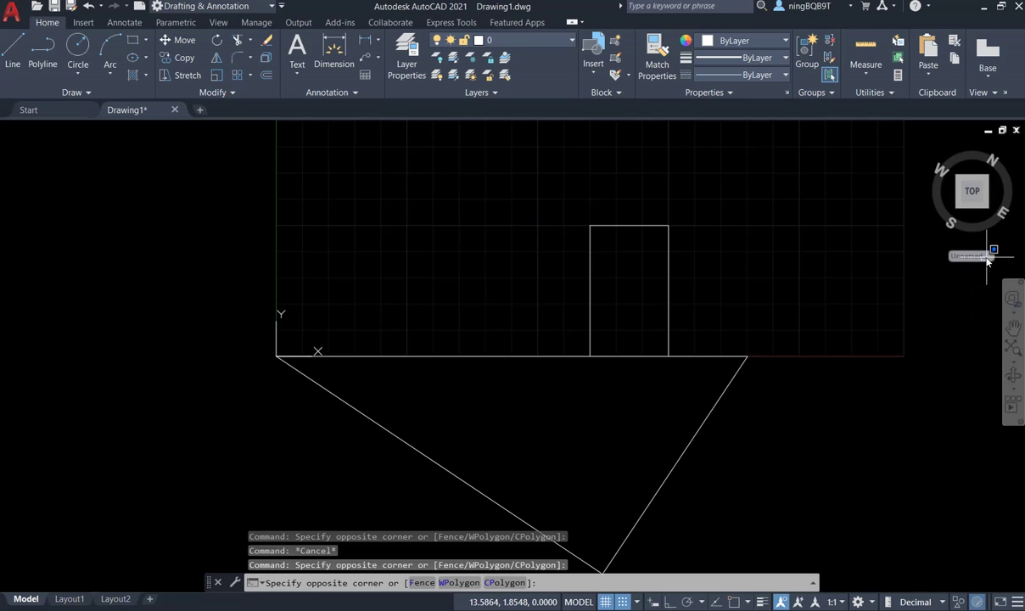
{"action": "left_click", "coordinate": [987, 258]}
{"action": "left_click", "coordinate": [990, 255]}
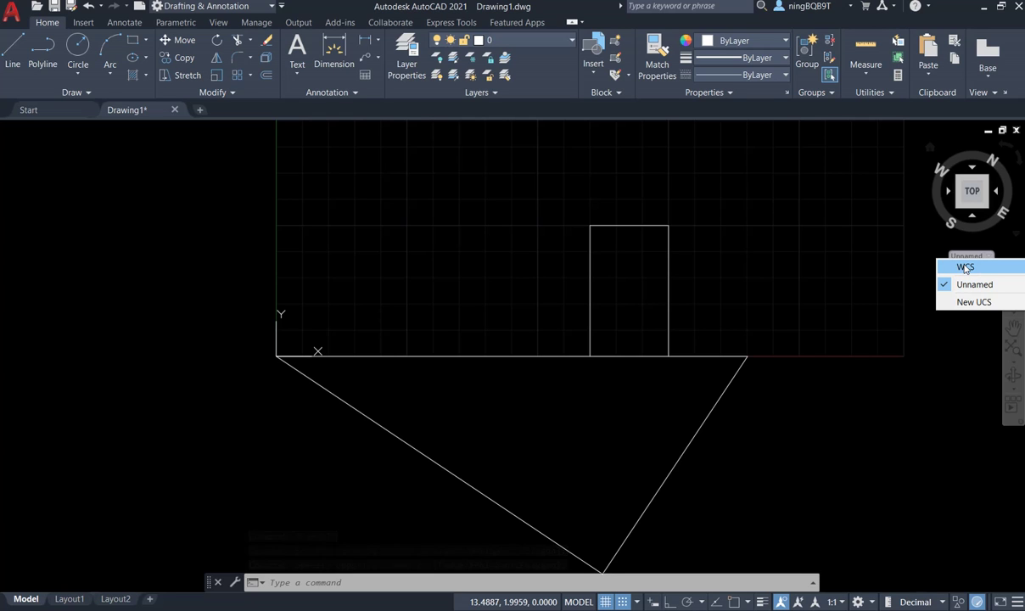
{"action": "left_click", "coordinate": [965, 269]}
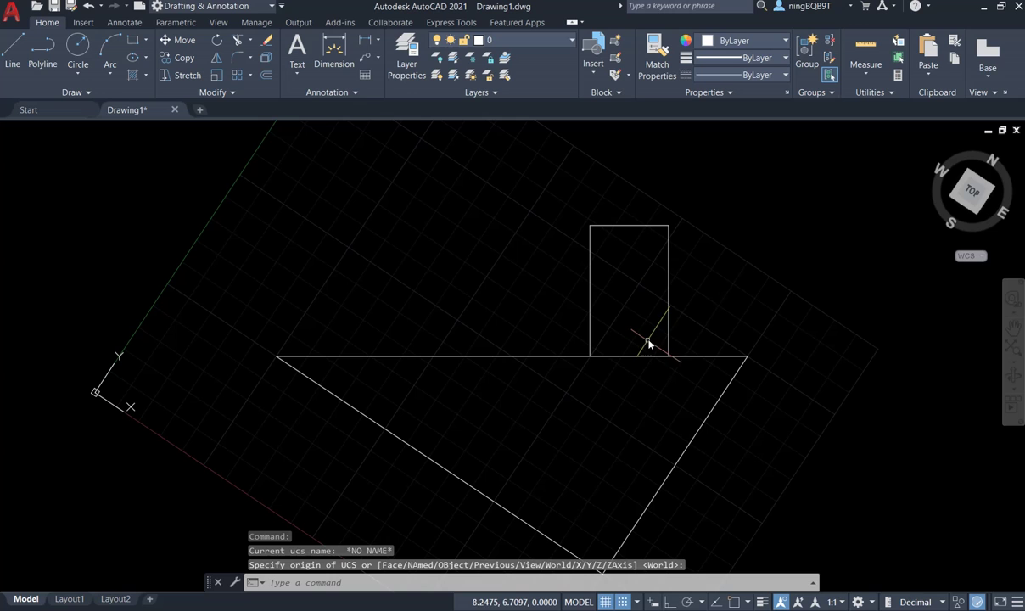
{"action": "left_click", "coordinate": [972, 193]}
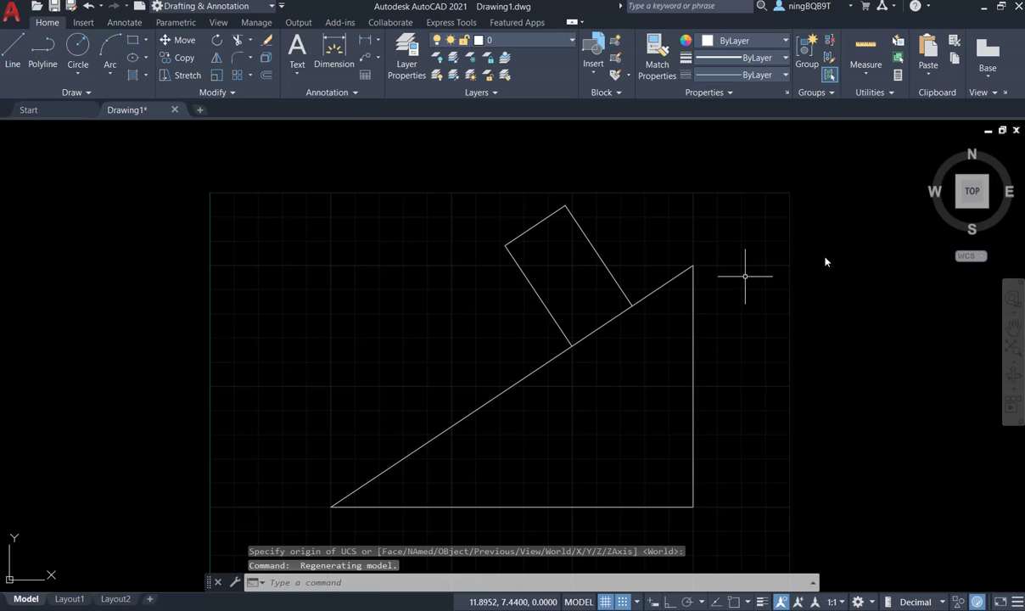
{"action": "scroll", "coordinate": [597, 303], "scroll_direction": "down", "scroll_amount": 2}
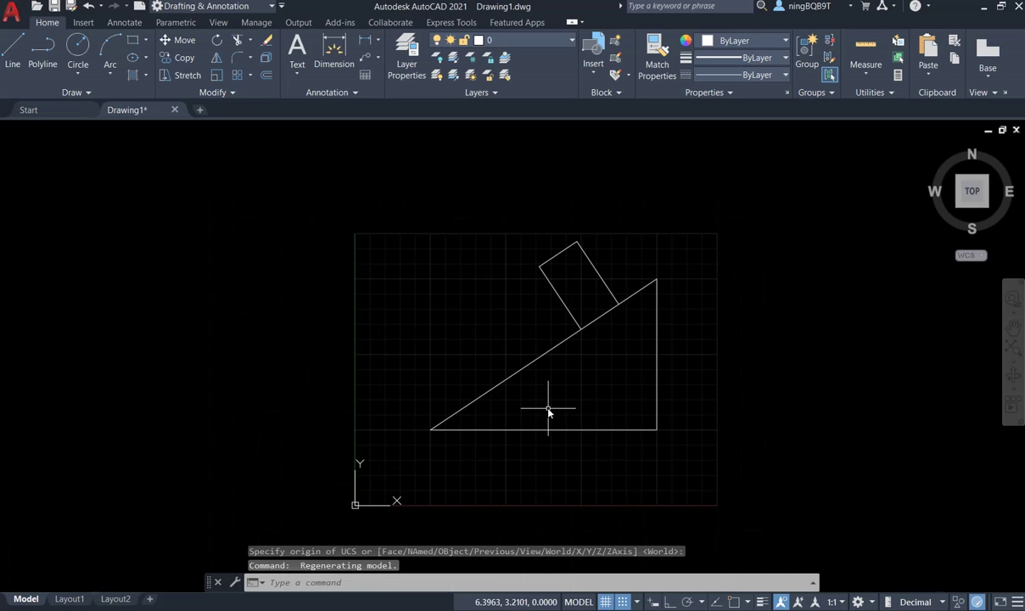